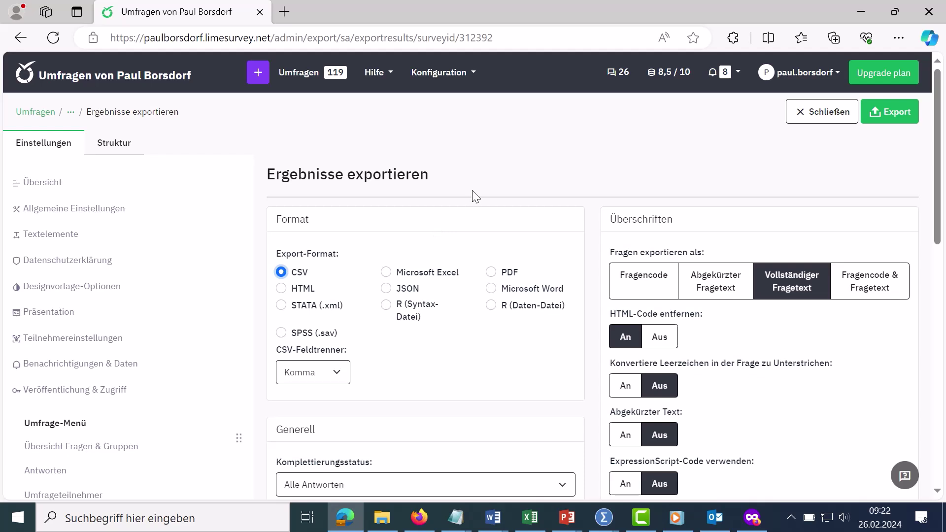
- Pick Microsoft Excel as the export format, then bring up the survey settings menu
{"action": "left_click", "coordinate": [386, 272]}
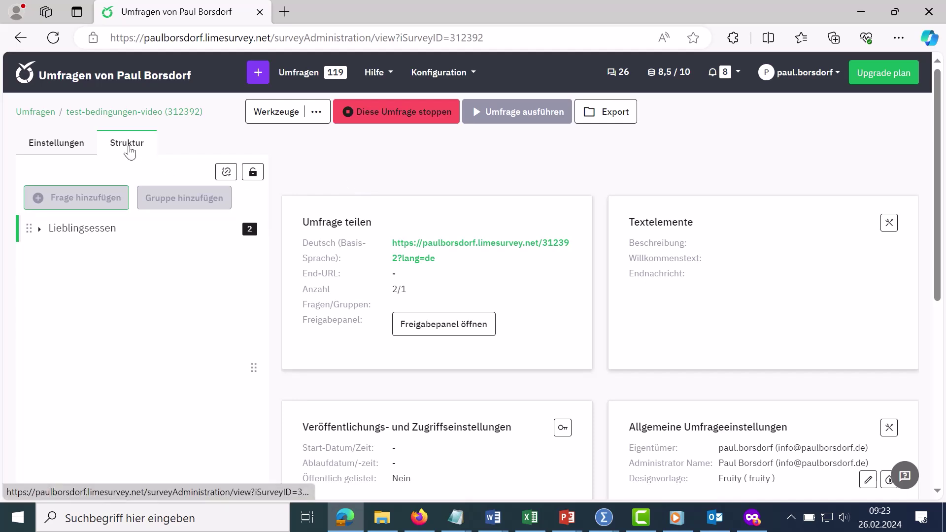
{"action": "left_click", "coordinate": [60, 150]}
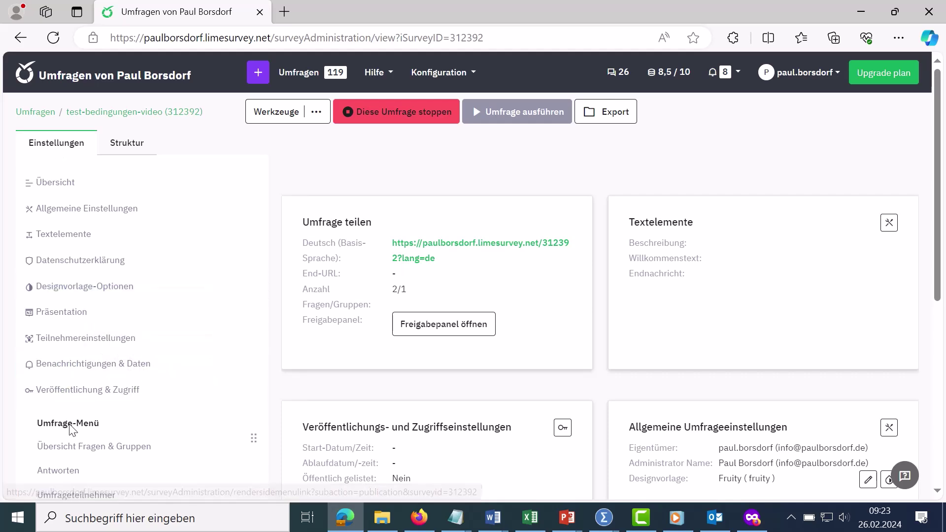
- Go to the survey's responses page and choose Antworten exportieren from the Export dropdown
{"action": "left_click", "coordinate": [60, 475]}
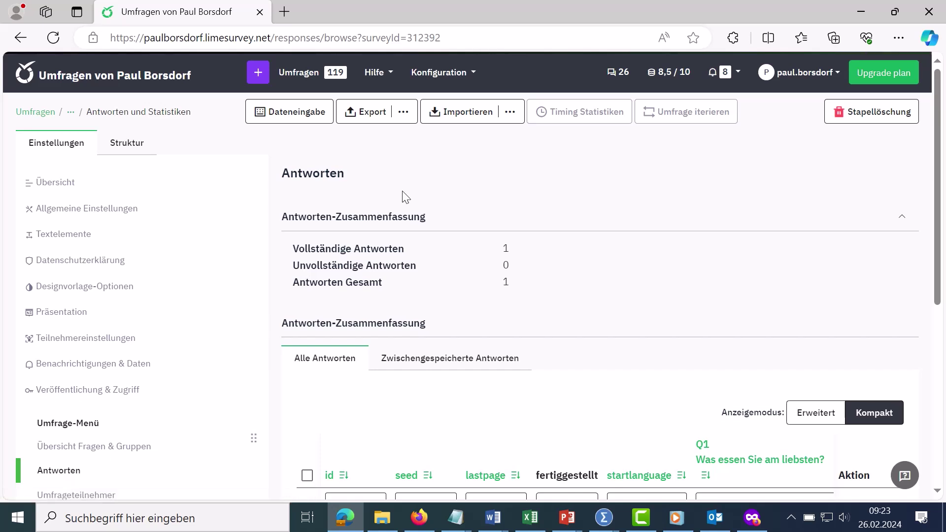
{"action": "left_click", "coordinate": [402, 115]}
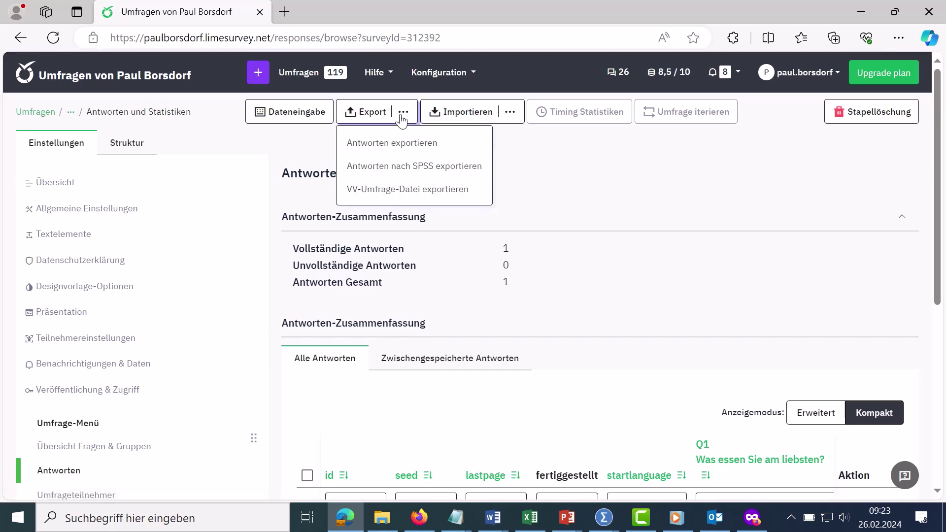
{"action": "left_click", "coordinate": [397, 144]}
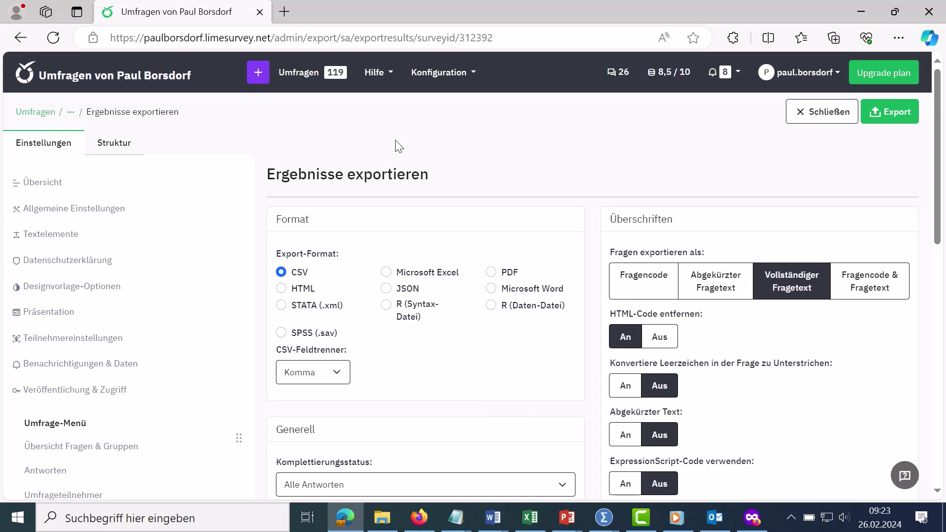
{"action": "left_click", "coordinate": [386, 272]}
{"action": "scroll", "coordinate": [547, 181], "scroll_direction": "down", "scroll_amount": 5}
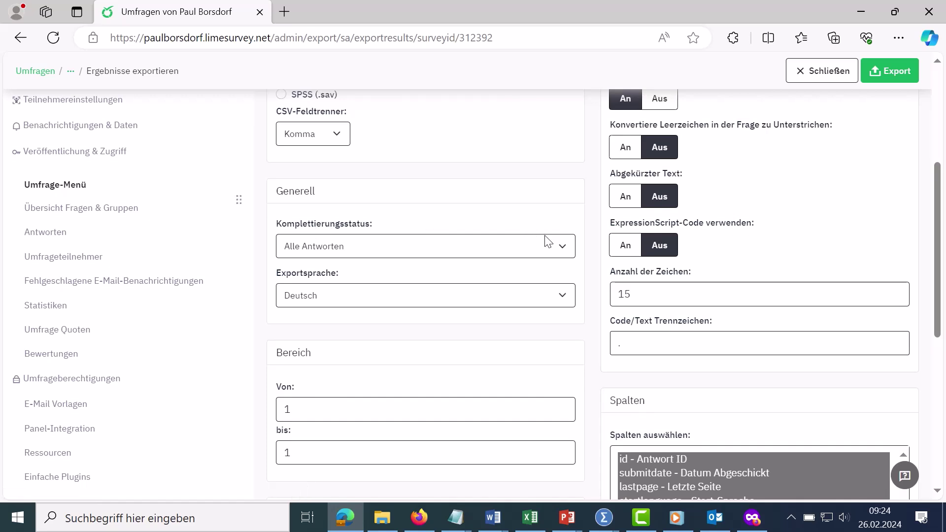
{"action": "left_click", "coordinate": [565, 247]}
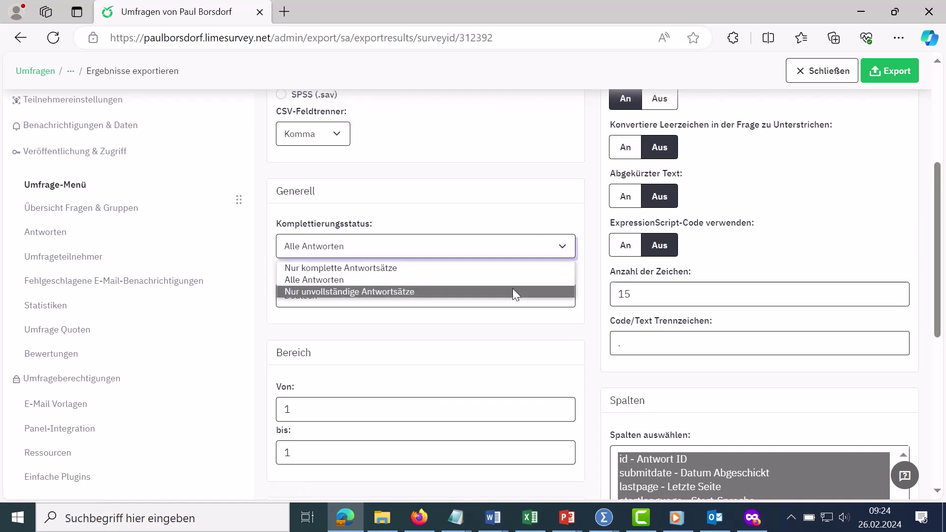
{"action": "left_click", "coordinate": [499, 225]}
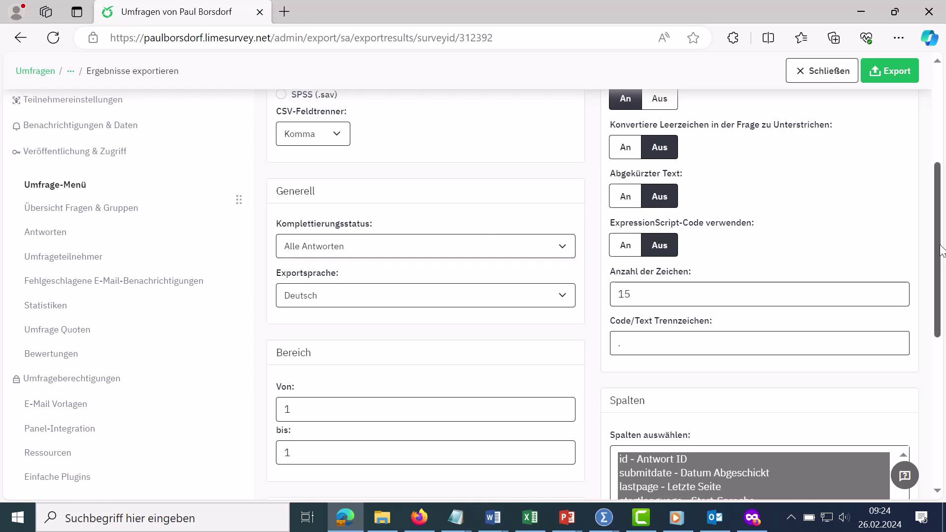
{"action": "scroll", "coordinate": [941, 249], "scroll_direction": "down", "scroll_amount": 3}
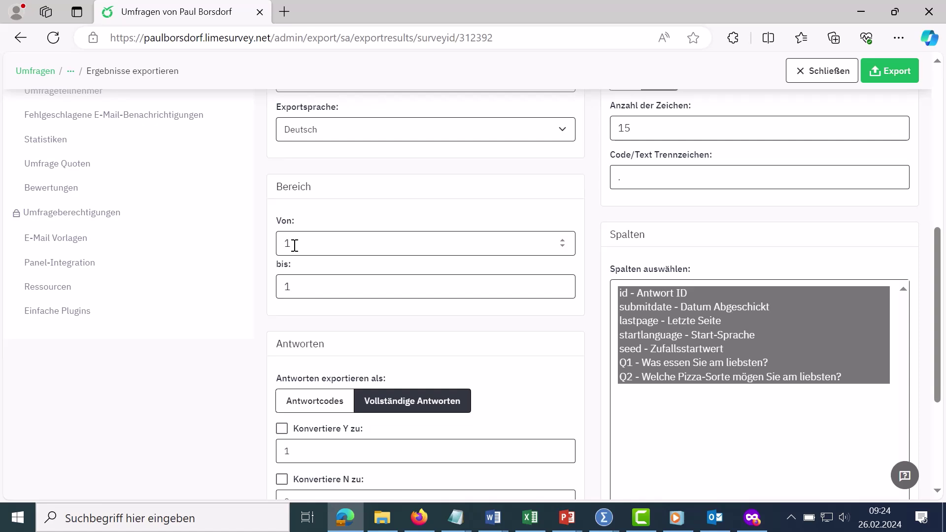
{"action": "double_click", "coordinate": [290, 243]}
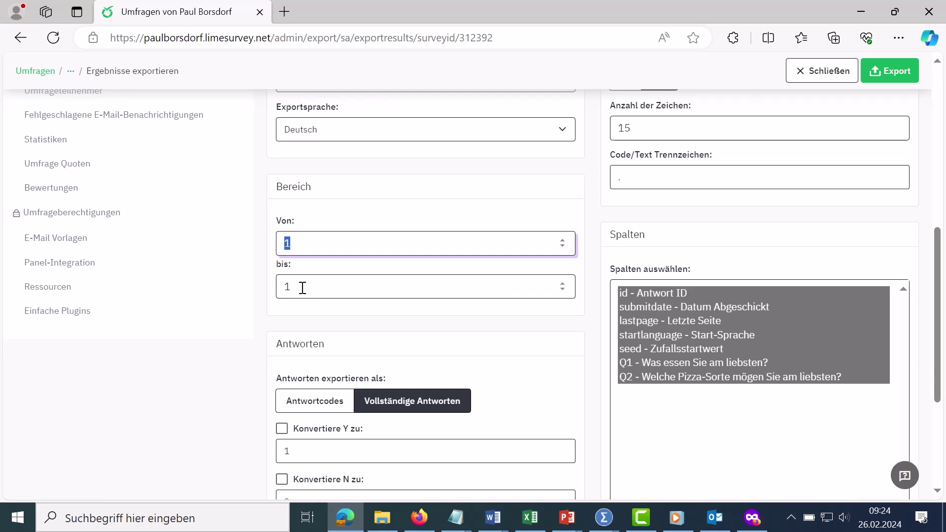
{"action": "double_click", "coordinate": [287, 287]}
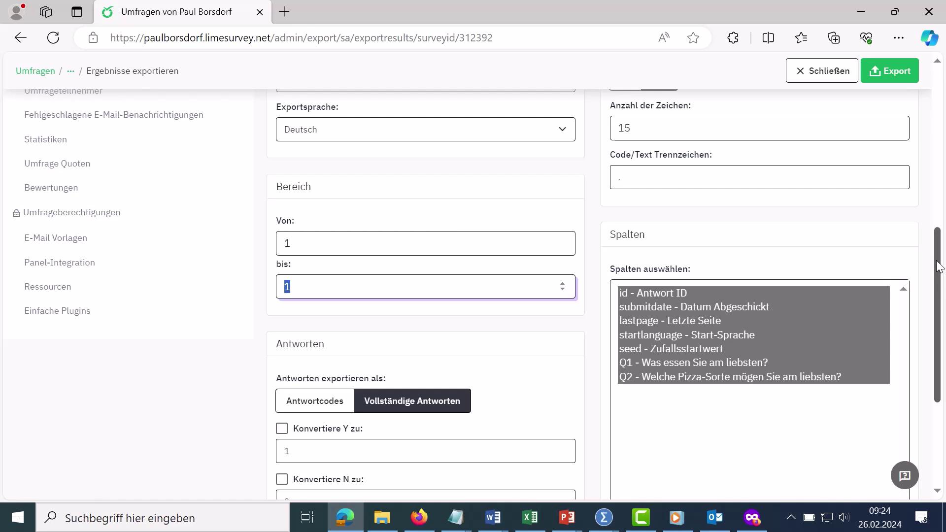
- Switch the answer format to Antwortcodes and back to Vollständige Antworten
{"action": "scroll", "coordinate": [938, 266], "scroll_direction": "down", "scroll_amount": 2}
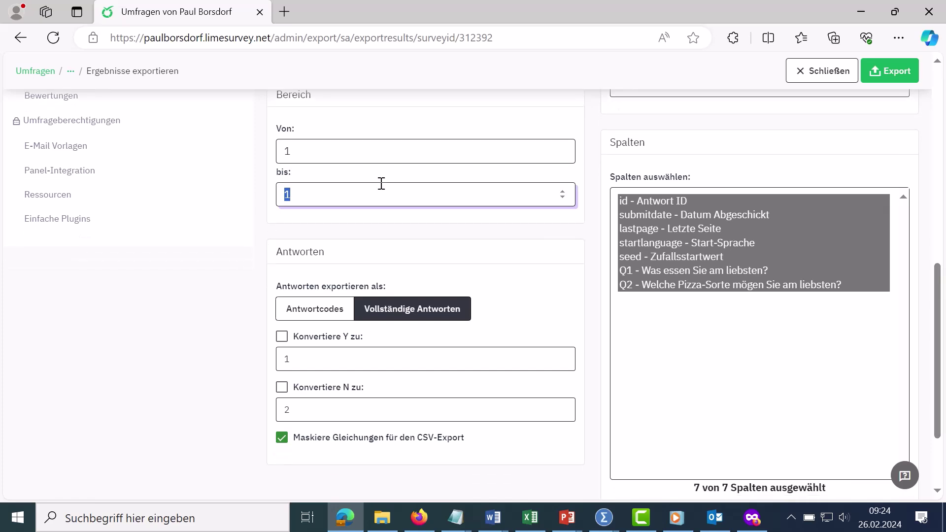
{"action": "left_click", "coordinate": [301, 314]}
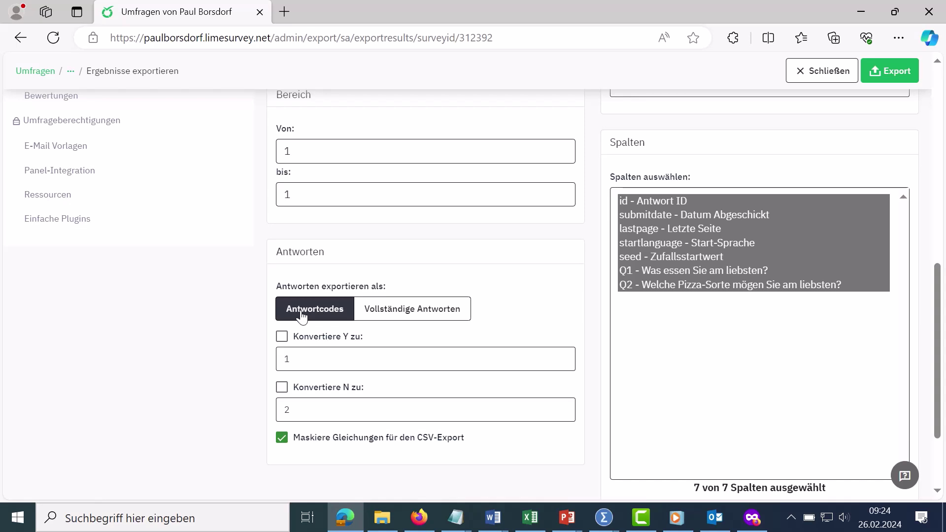
{"action": "left_click", "coordinate": [403, 312]}
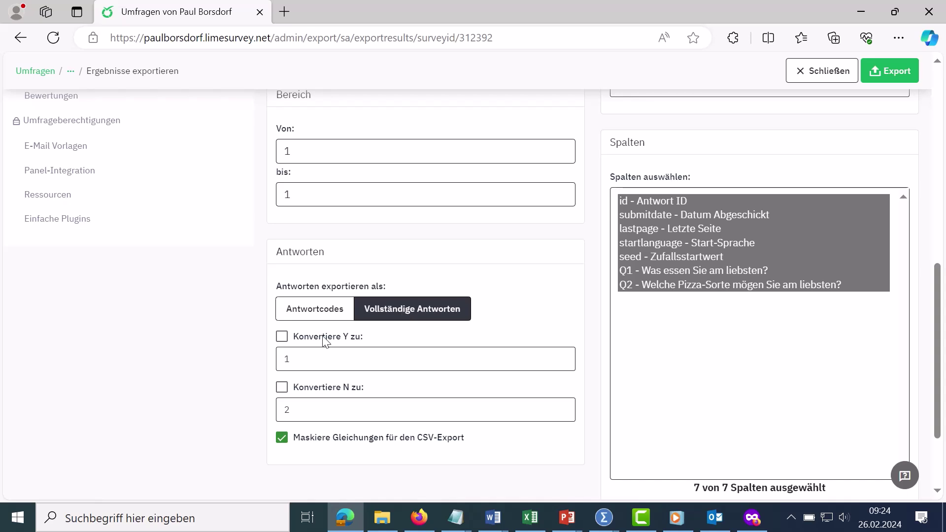
- Enable the Konvertiere Y zu option and review the Y and N conversion values
{"action": "left_click_drag", "start_coordinate": [299, 337], "coordinate": [382, 345]}
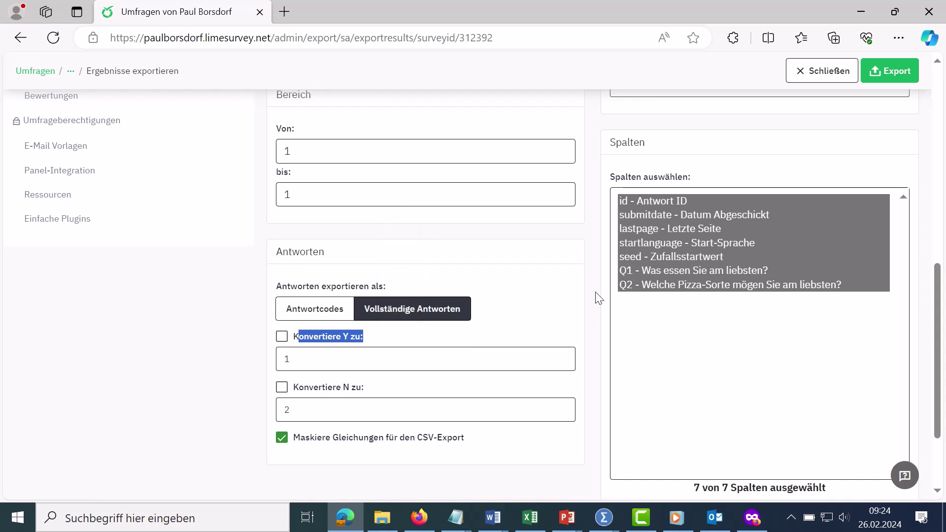
{"action": "scroll", "coordinate": [576, 217], "scroll_direction": "down", "scroll_amount": 2}
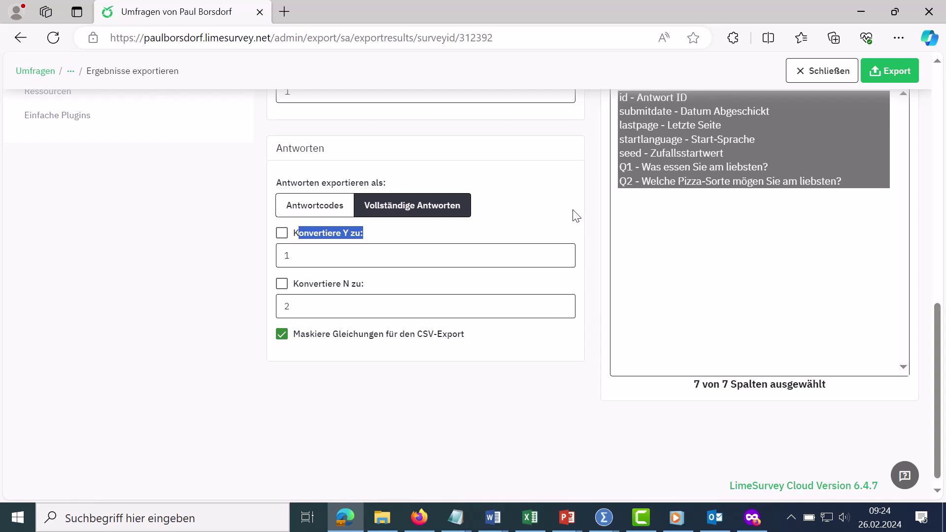
{"action": "left_click", "coordinate": [348, 235]}
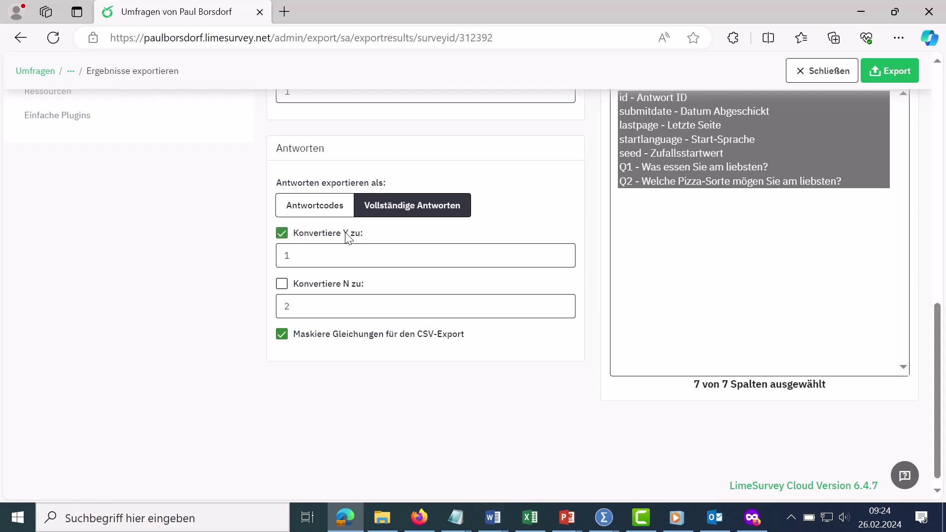
{"action": "double_click", "coordinate": [345, 235]}
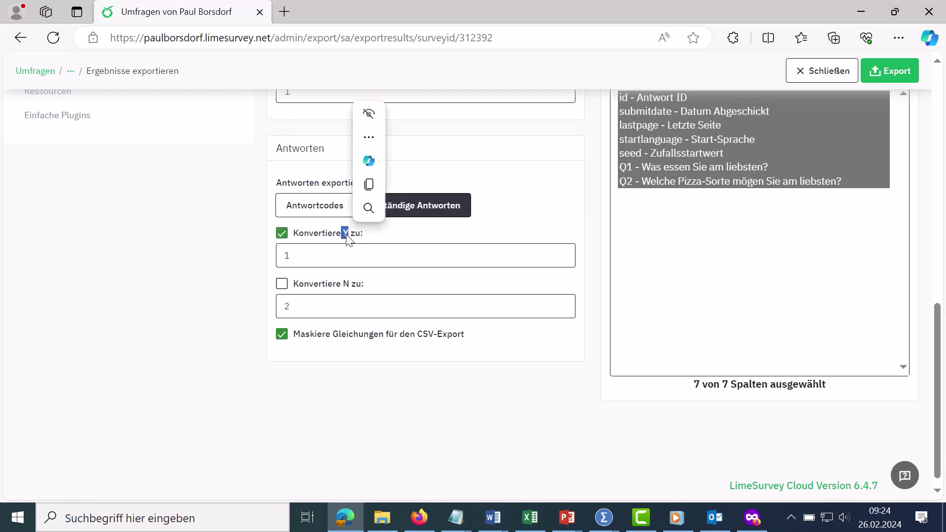
{"action": "left_click_drag", "start_coordinate": [290, 256], "coordinate": [281, 257]}
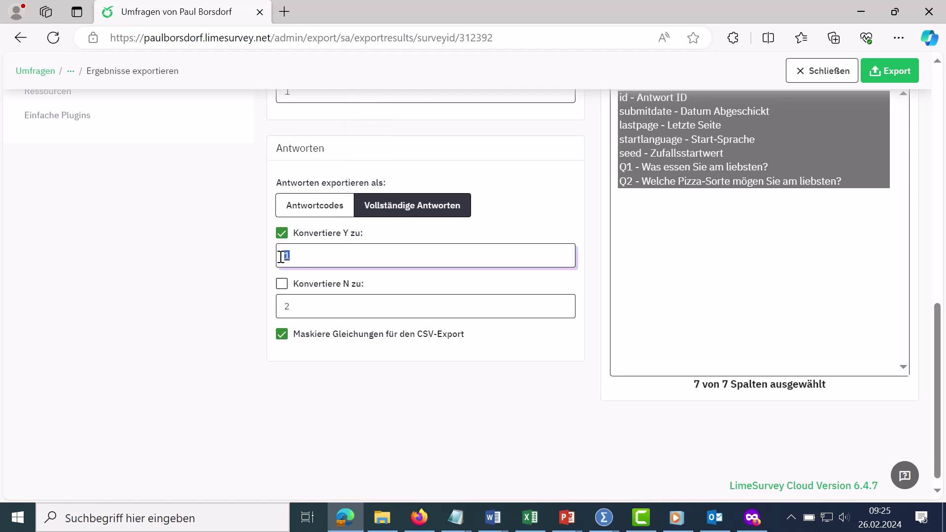
{"action": "double_click", "coordinate": [346, 284]}
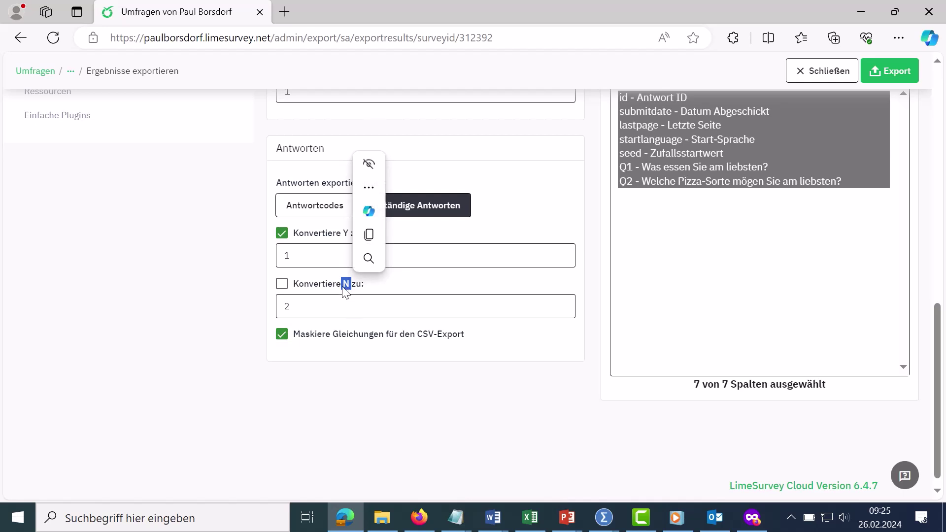
{"action": "left_click_drag", "start_coordinate": [288, 307], "coordinate": [280, 306]}
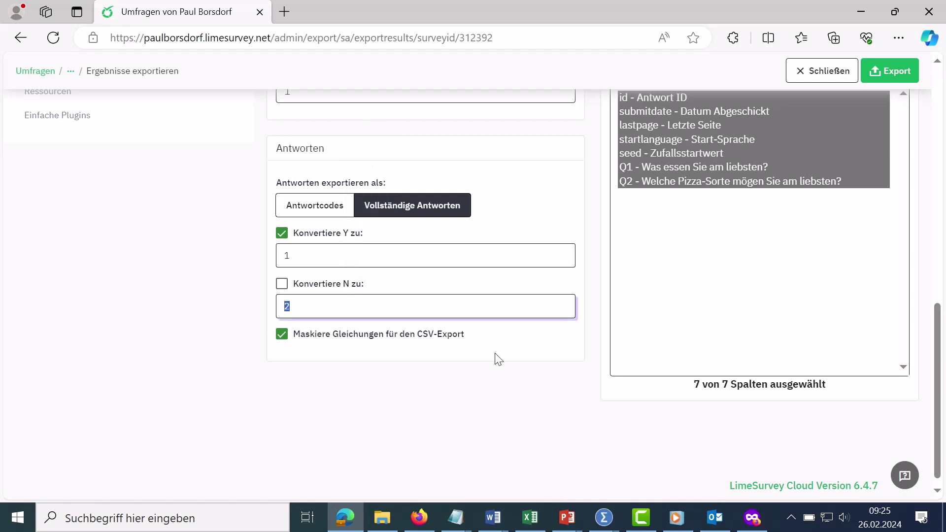
{"action": "scroll", "coordinate": [742, 163], "scroll_direction": "up", "scroll_amount": 10}
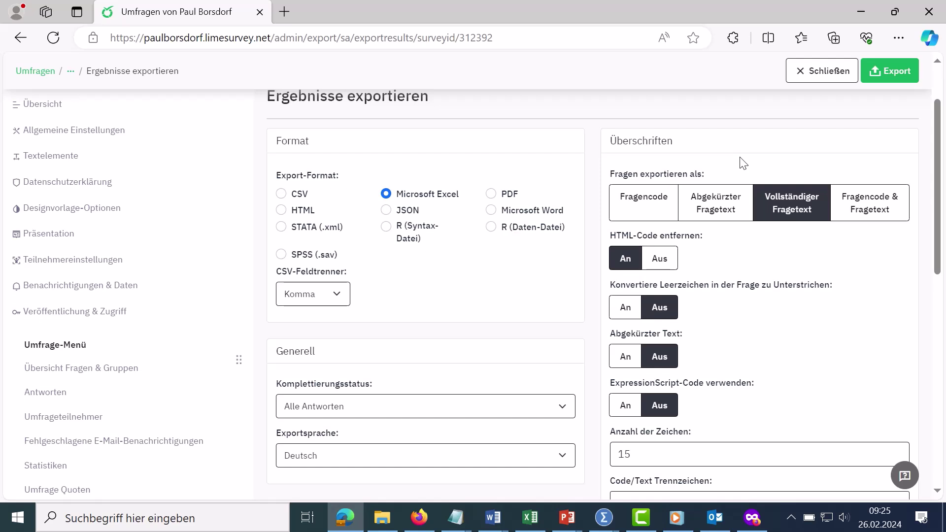
{"action": "left_click", "coordinate": [649, 205]}
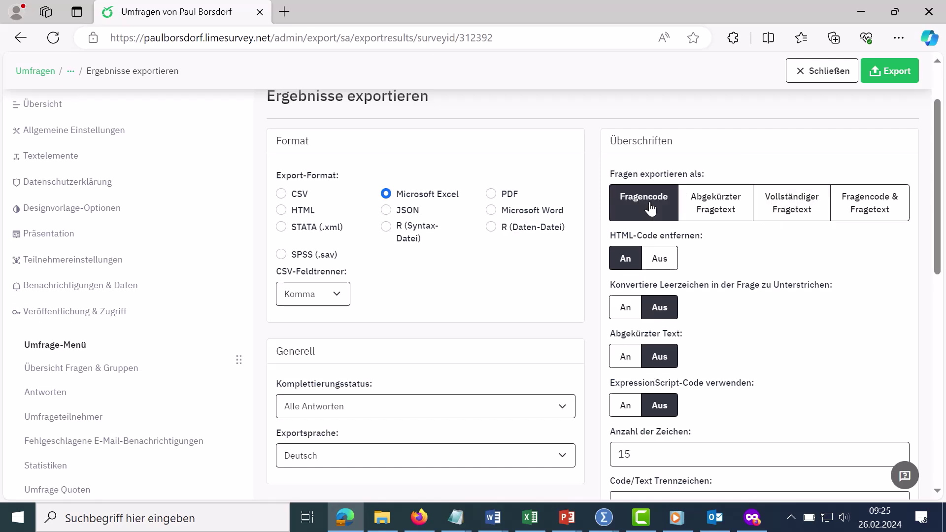
{"action": "left_click", "coordinate": [701, 206]}
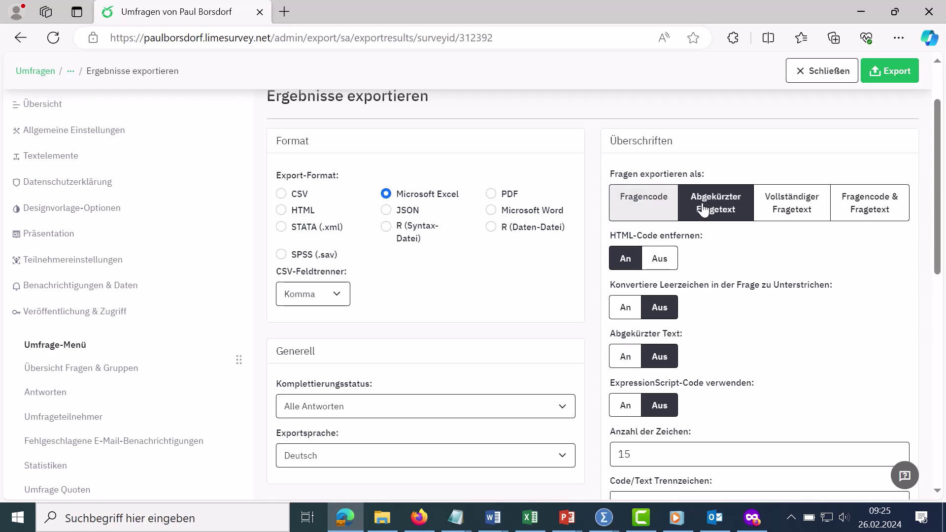
{"action": "left_click", "coordinate": [789, 212]}
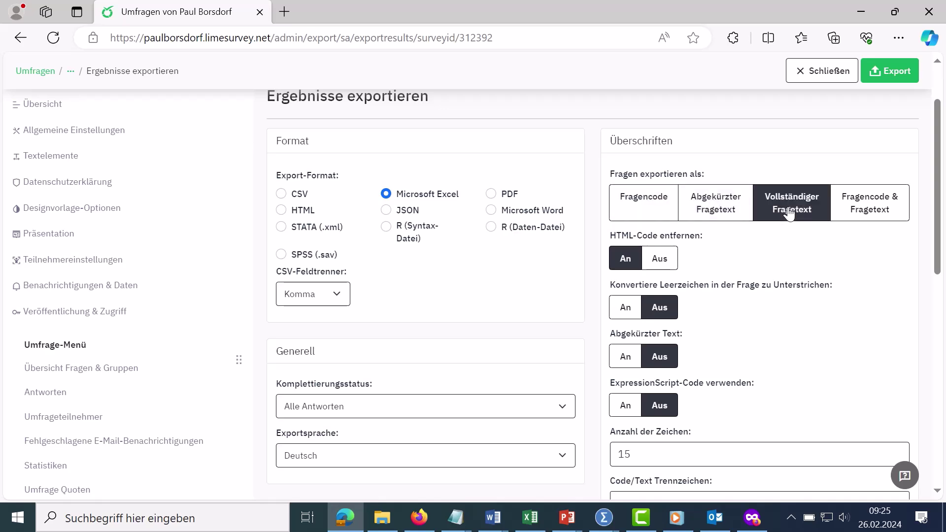
{"action": "left_click_drag", "start_coordinate": [937, 162], "coordinate": [943, 204]}
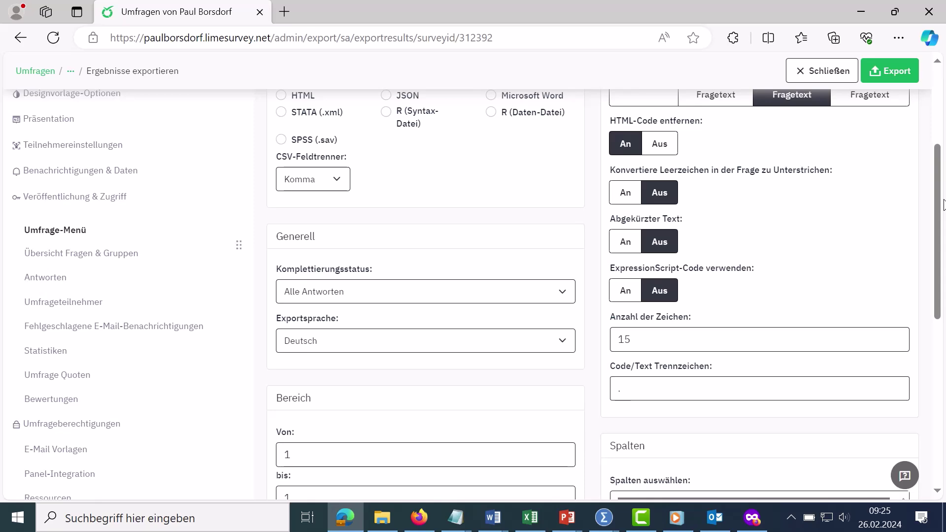
{"action": "scroll", "coordinate": [943, 204], "scroll_direction": "down", "scroll_amount": 5}
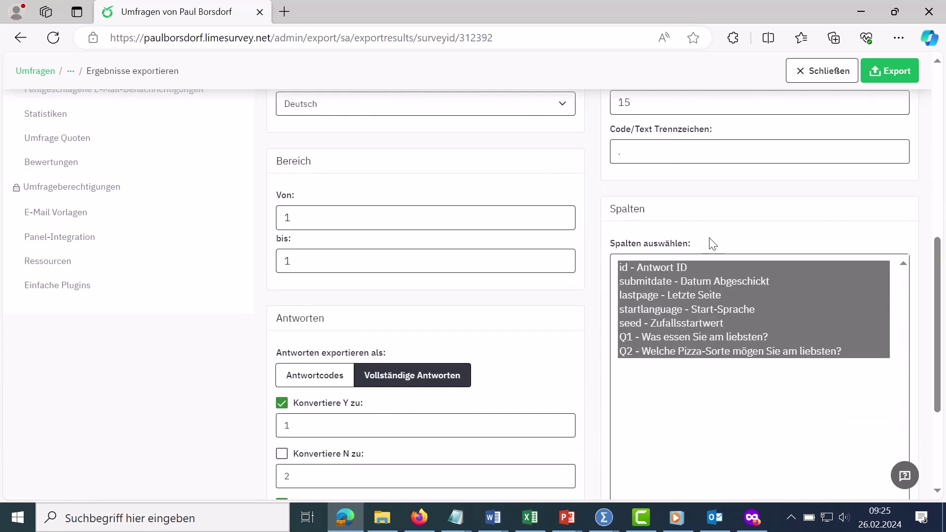
{"action": "left_click_drag", "start_coordinate": [611, 244], "coordinate": [642, 247]}
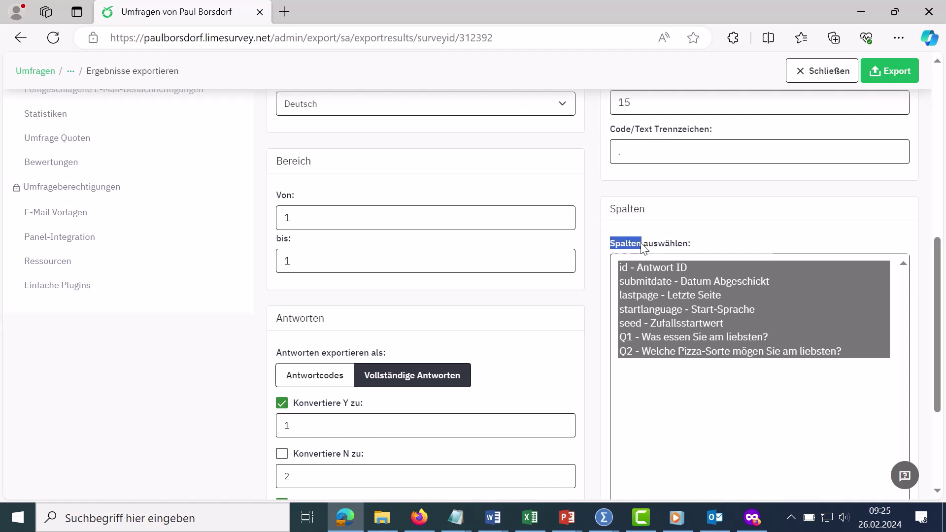
{"action": "left_click", "coordinate": [656, 273]}
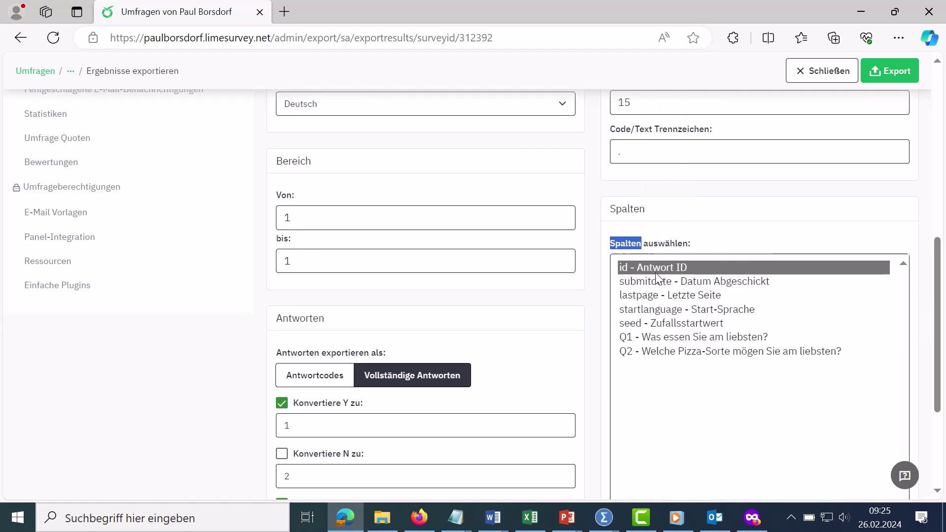
{"action": "left_click", "coordinate": [650, 295]}
{"action": "left_click", "coordinate": [655, 308]}
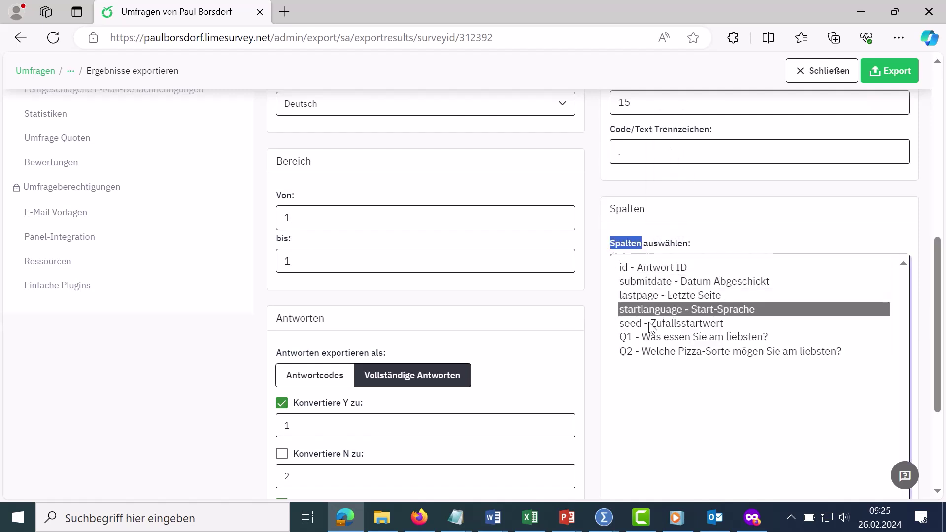
{"action": "left_click", "coordinate": [650, 324]}
{"action": "left_click", "coordinate": [652, 339]}
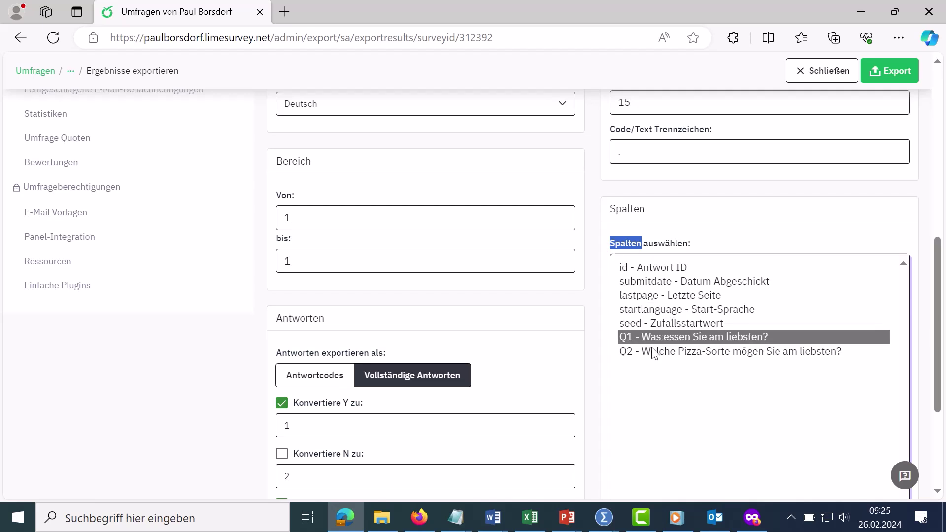
{"action": "left_click", "coordinate": [655, 353]}
{"action": "left_click", "coordinate": [654, 338]}
{"action": "left_click", "coordinate": [658, 354]}
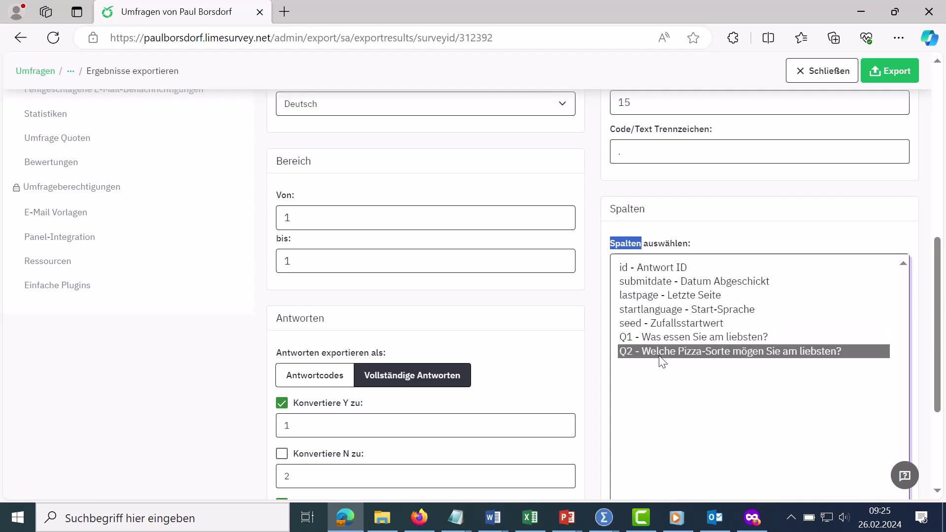
{"action": "scroll", "coordinate": [660, 325], "scroll_direction": "up", "scroll_amount": 1}
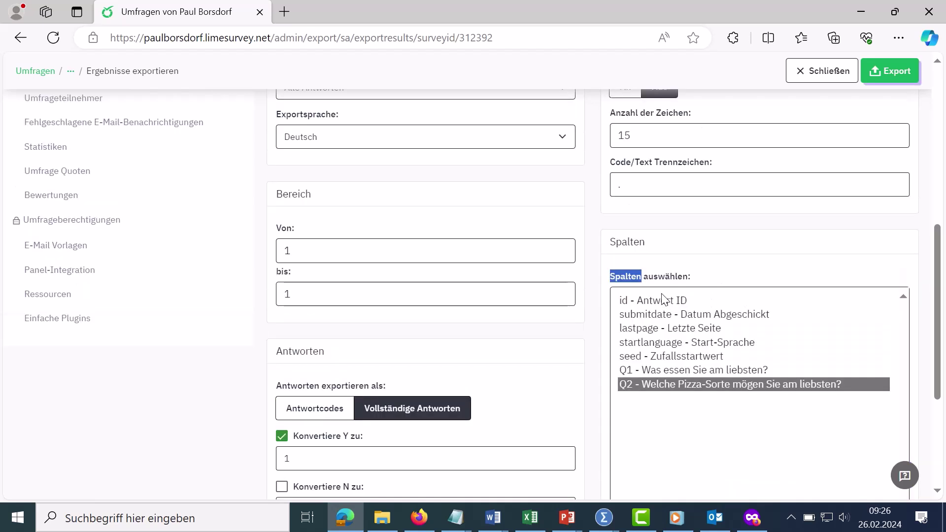
{"action": "left_click", "coordinate": [661, 371]}
{"action": "left_click", "coordinate": [663, 385]}
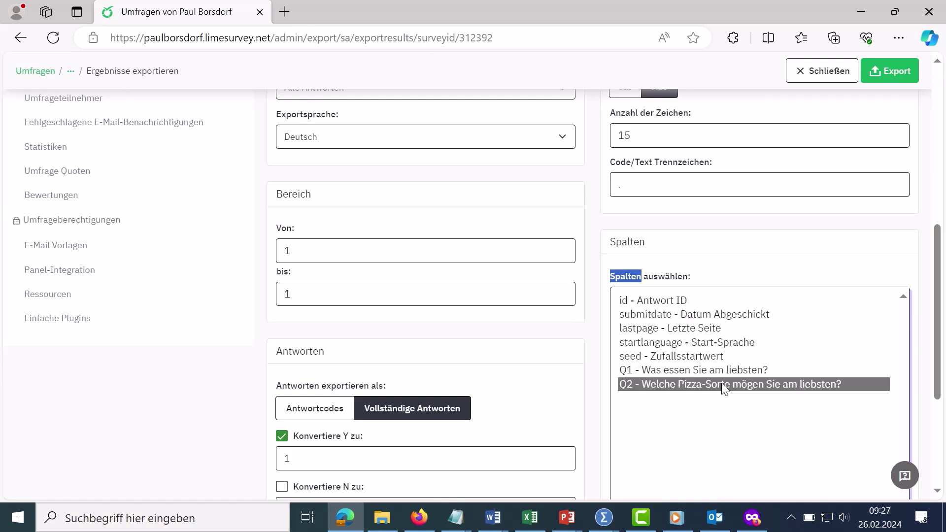
{"action": "left_click", "coordinate": [656, 300]}
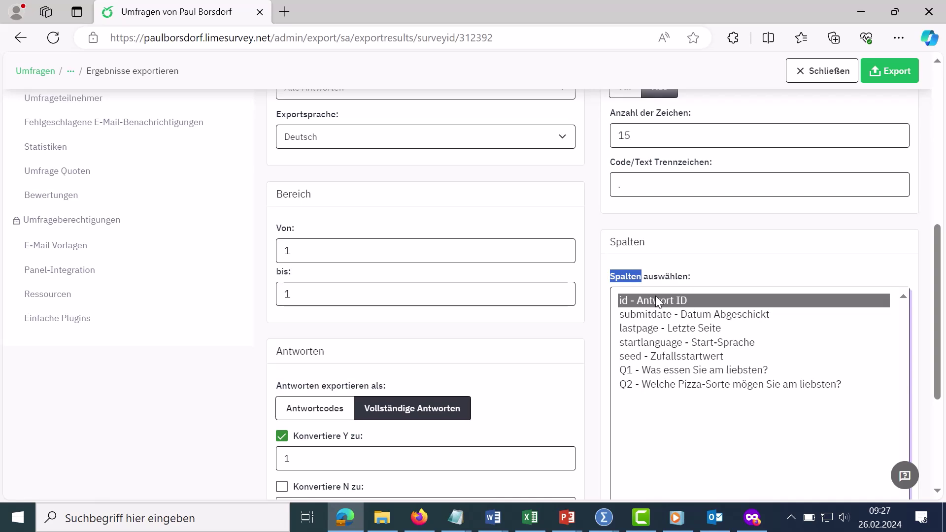
{"action": "left_click", "coordinate": [665, 388], "text": "shift"}
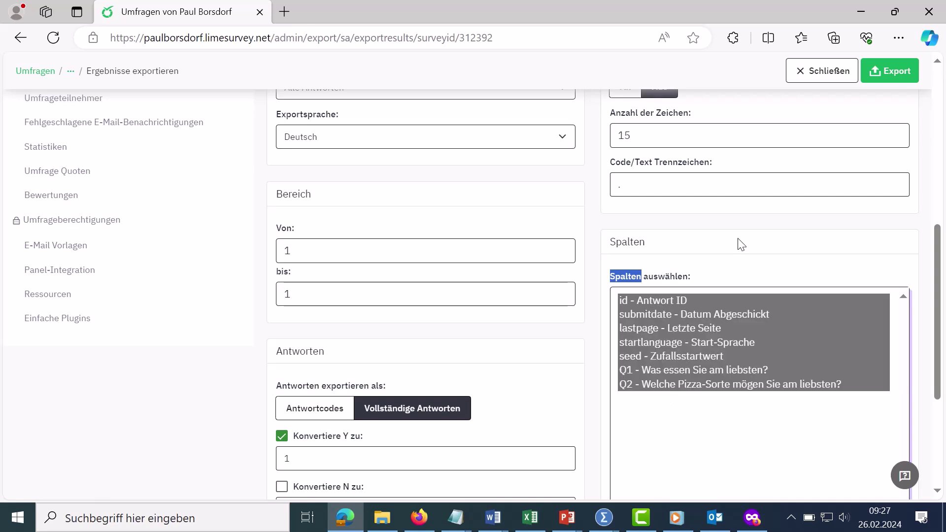
- Export the responses and inspect system columns A1–E1 and their row 2 values in Excel
{"action": "left_click", "coordinate": [889, 74]}
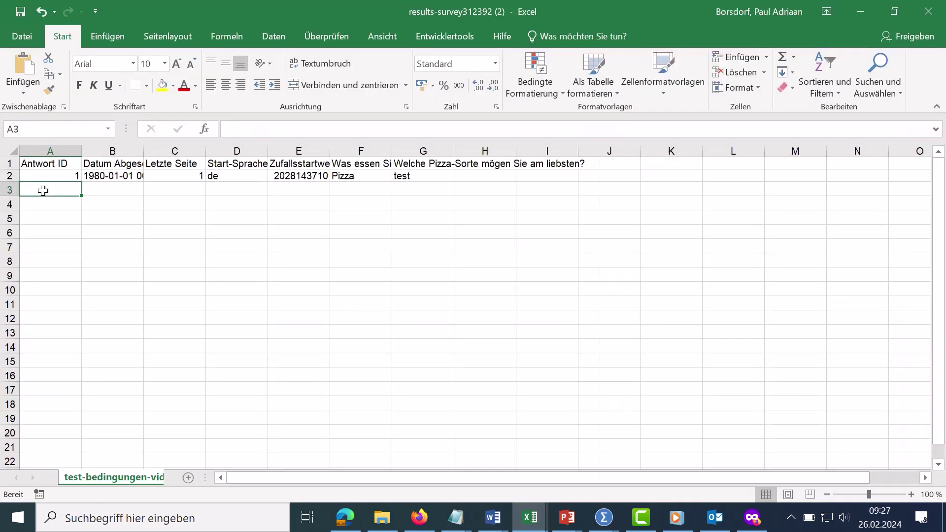
{"action": "left_click", "coordinate": [43, 163]}
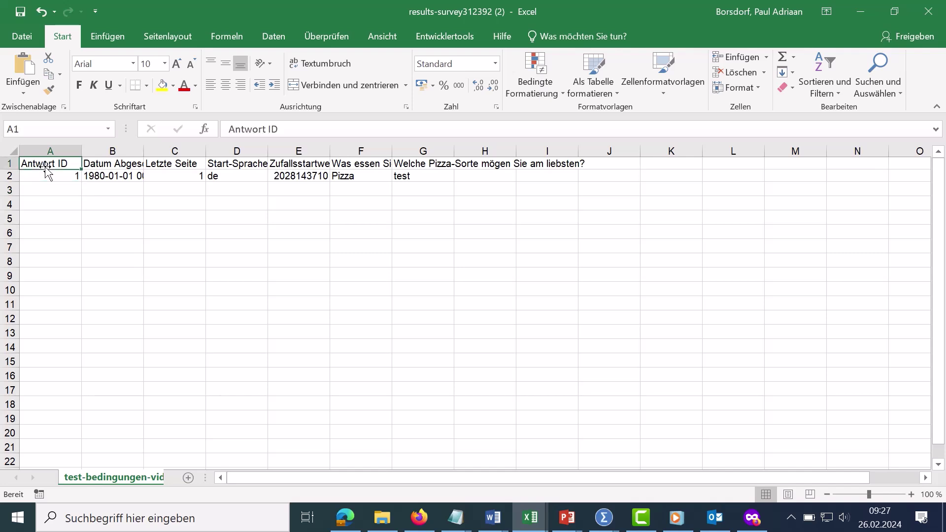
{"action": "left_click", "coordinate": [111, 165]}
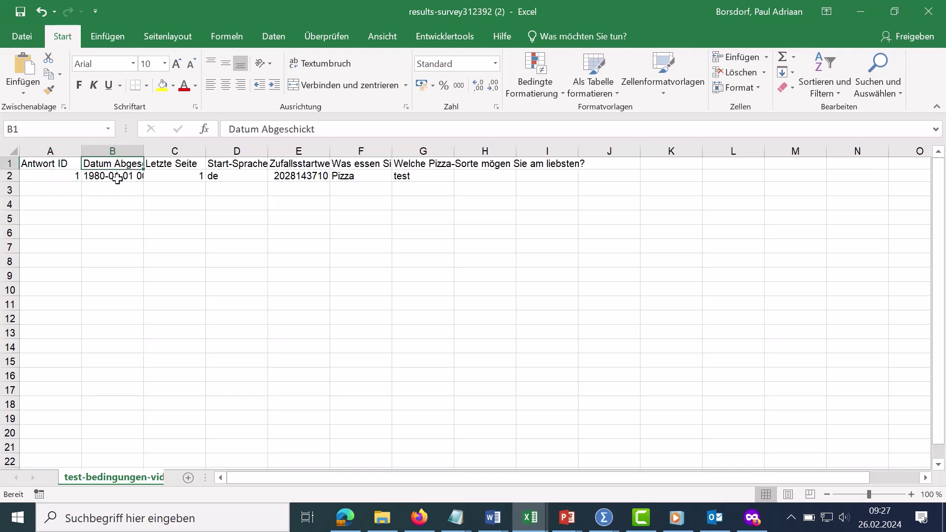
{"action": "left_click", "coordinate": [121, 180]}
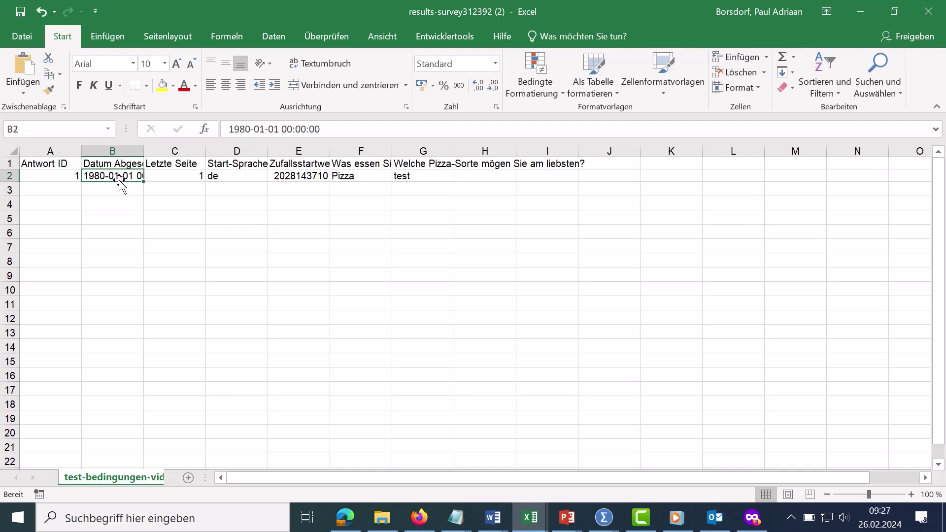
{"action": "left_click", "coordinate": [182, 164]}
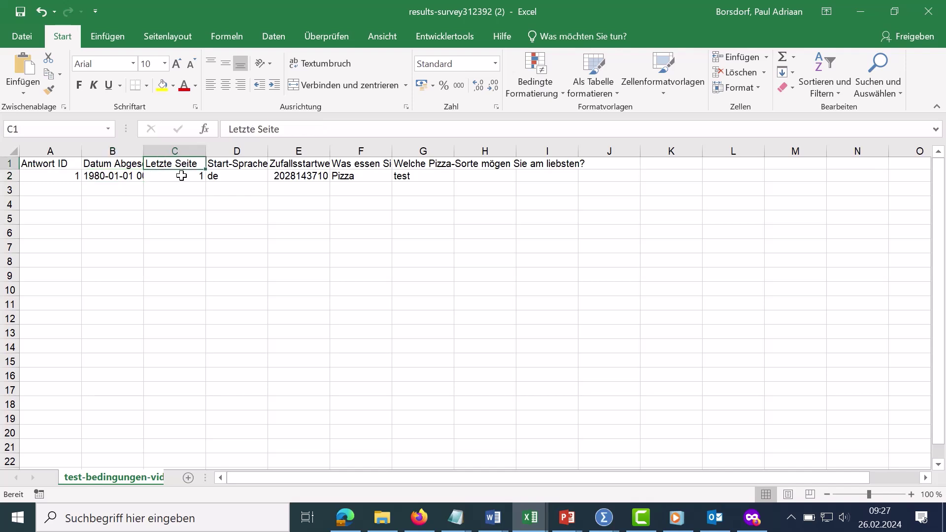
{"action": "left_click", "coordinate": [181, 176]}
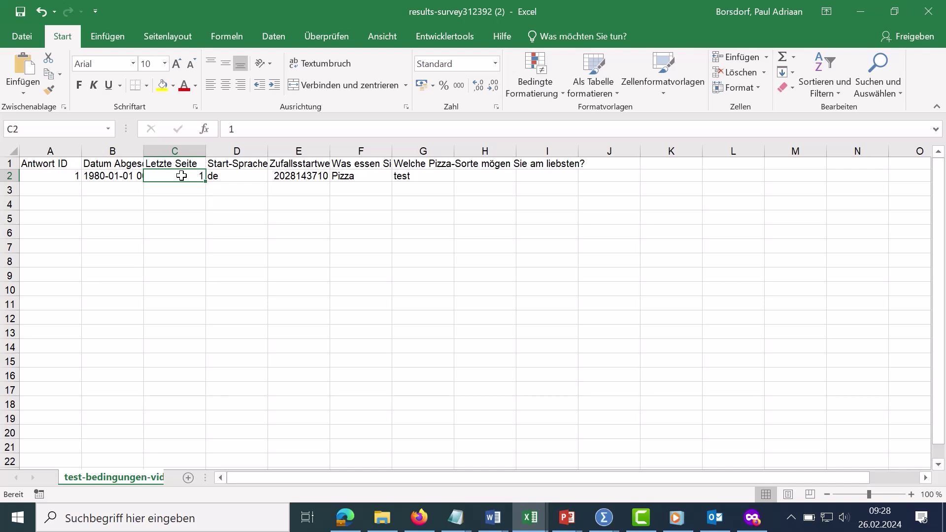
{"action": "left_click", "coordinate": [240, 163]}
{"action": "left_click", "coordinate": [300, 165]}
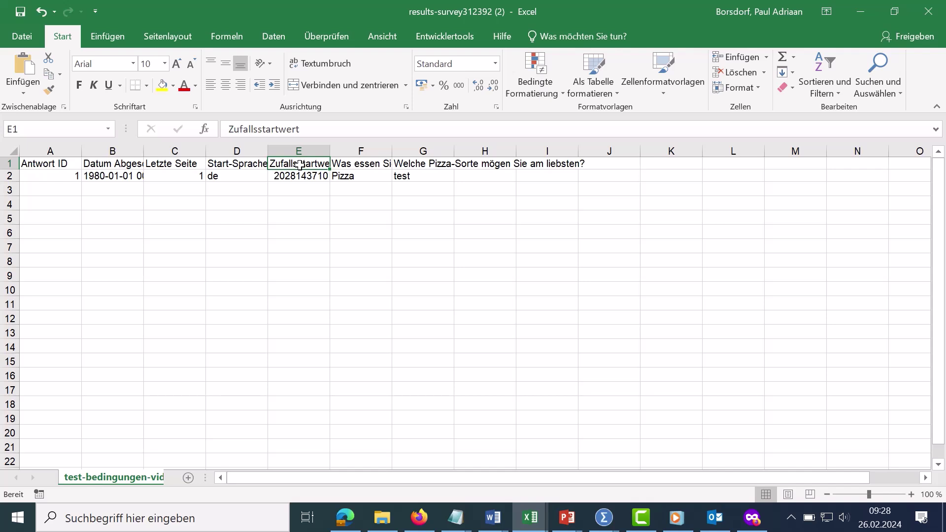
- Read the two question headers in cells F1 and G1
{"action": "left_click", "coordinate": [367, 162]}
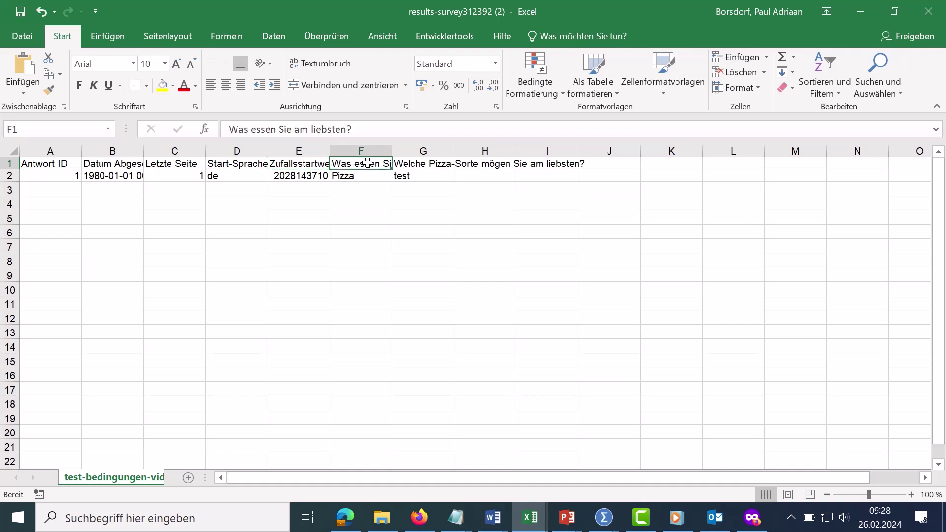
{"action": "left_click", "coordinate": [417, 163]}
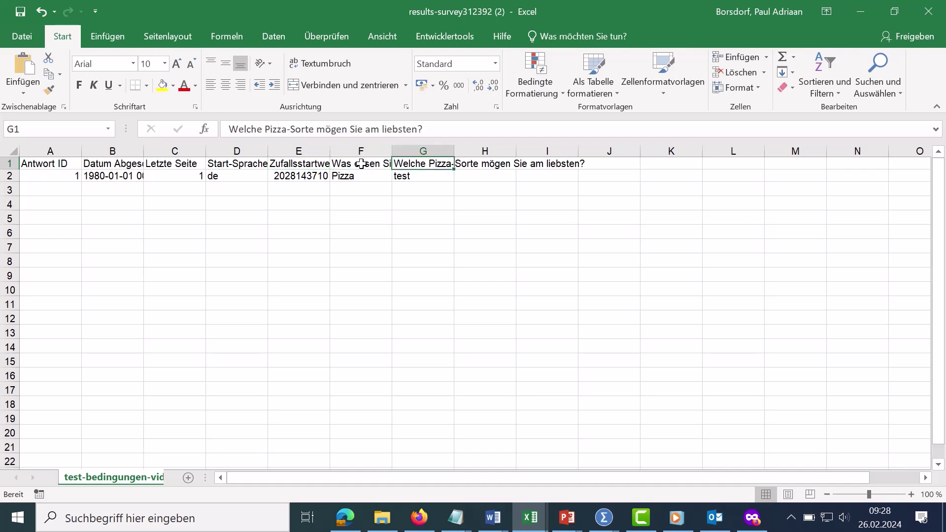
{"action": "left_click", "coordinate": [362, 163]}
{"action": "left_click", "coordinate": [416, 164]}
- Back in LimeSurvey, reopen Antworten exportieren from the responses overview with Microsoft Excel format
{"action": "key", "text": "alt+Tab"}
{"action": "scroll", "coordinate": [936, 246], "scroll_direction": "up", "scroll_amount": 8}
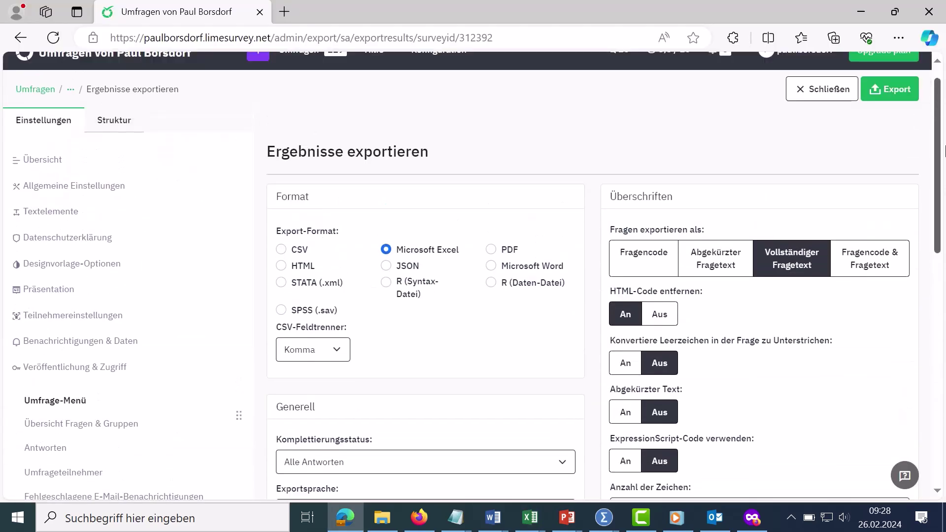
{"action": "scroll", "coordinate": [944, 149], "scroll_direction": "down", "scroll_amount": 1}
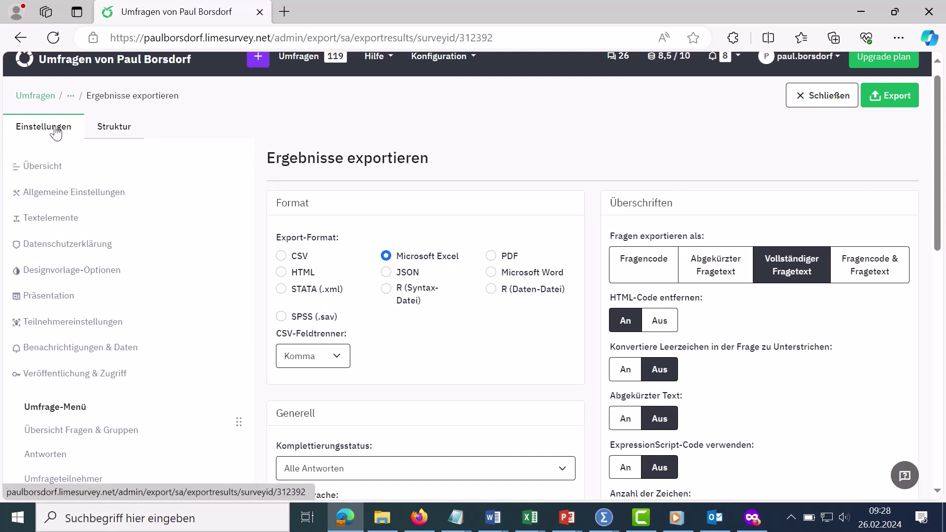
{"action": "left_click", "coordinate": [48, 454]}
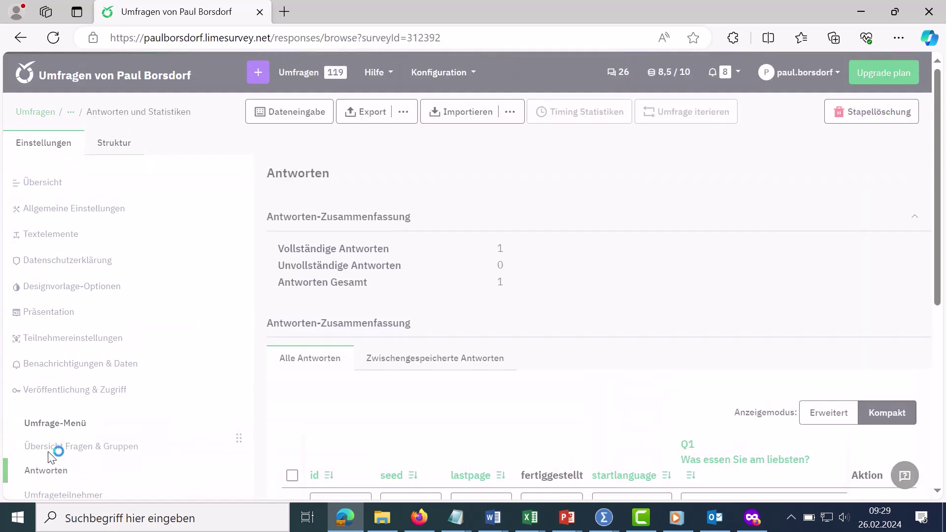
{"action": "left_click", "coordinate": [402, 112]}
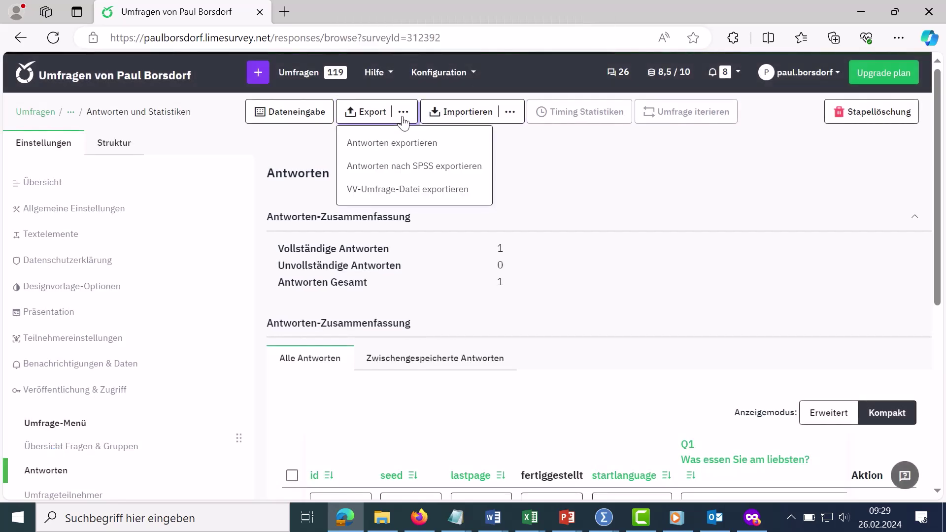
{"action": "left_click", "coordinate": [398, 142]}
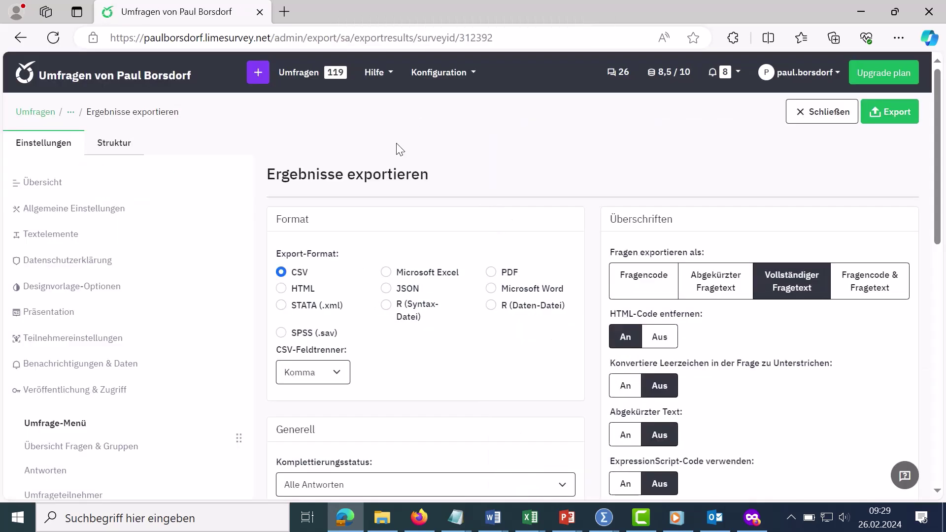
{"action": "left_click", "coordinate": [386, 272]}
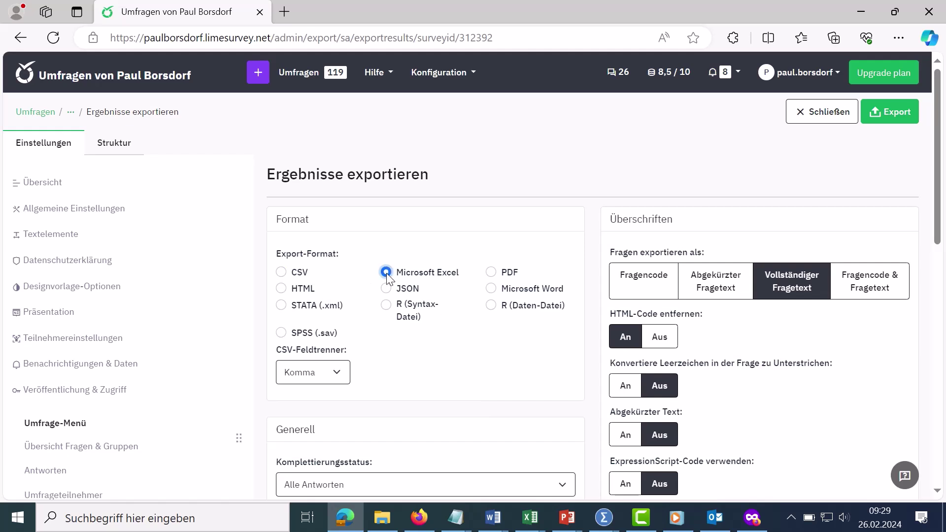